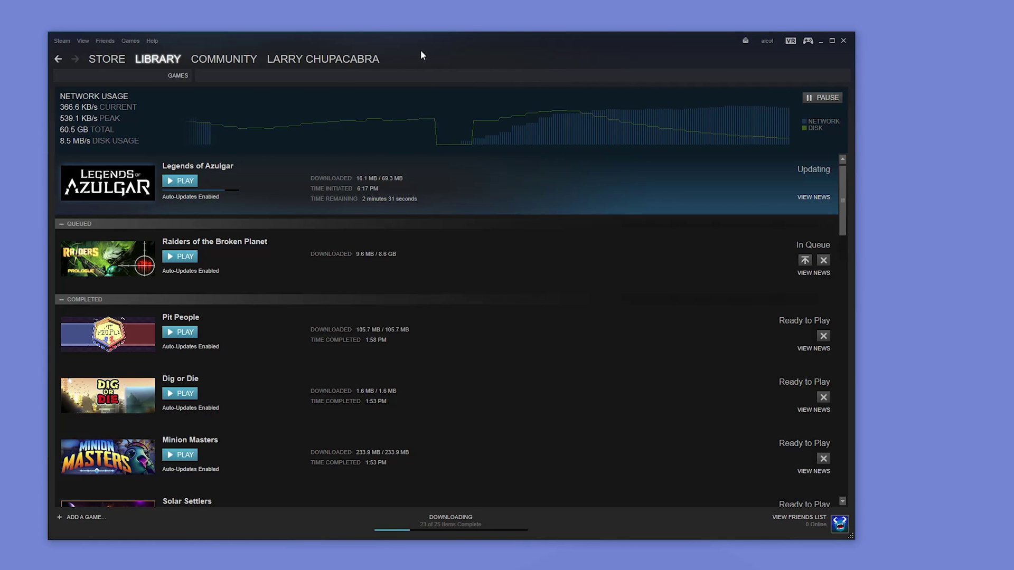
- Go to your profile's Screenshots page from the profile name dropdown
mouse_move(377, 62)
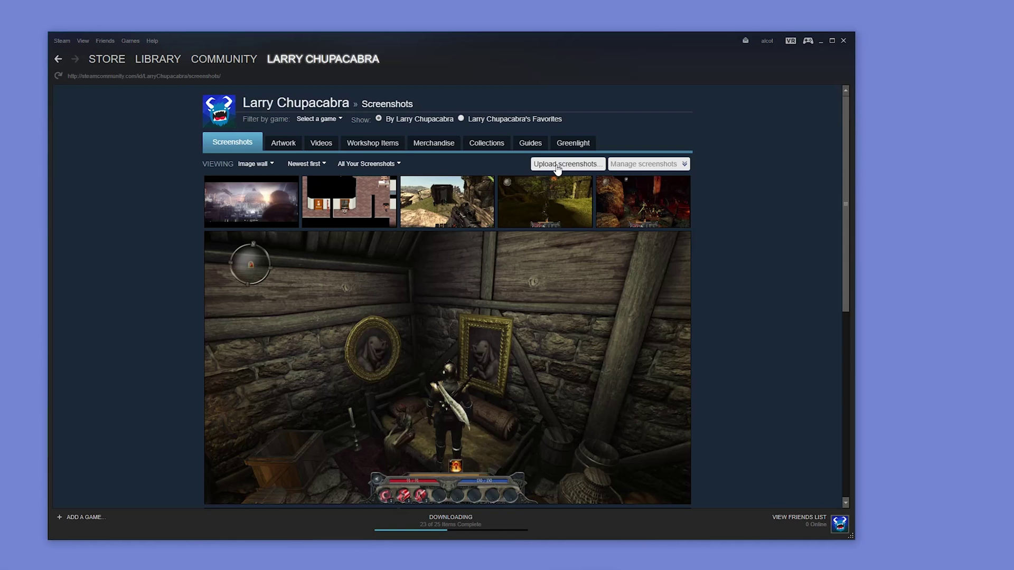
- Switch to the profile's Videos tab and look through the 421-video grid
left_click(319, 143)
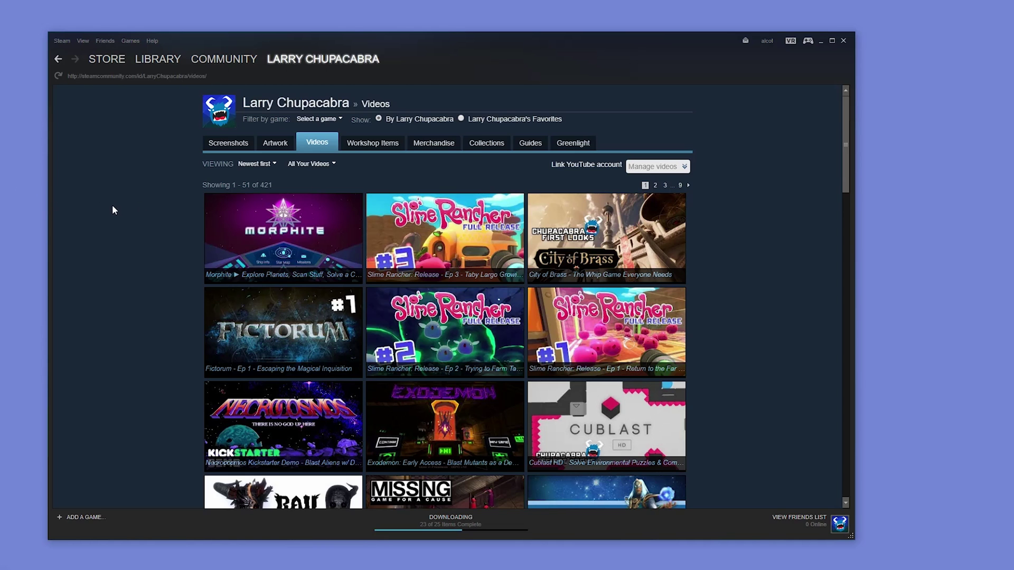
scroll(601, 281, "down", 12)
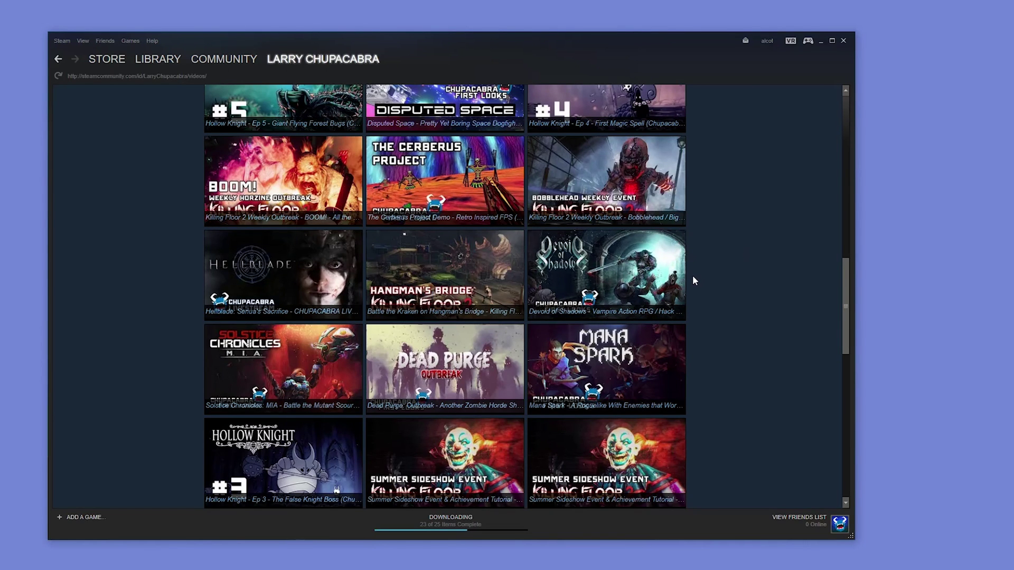
scroll(693, 276, "up", 12)
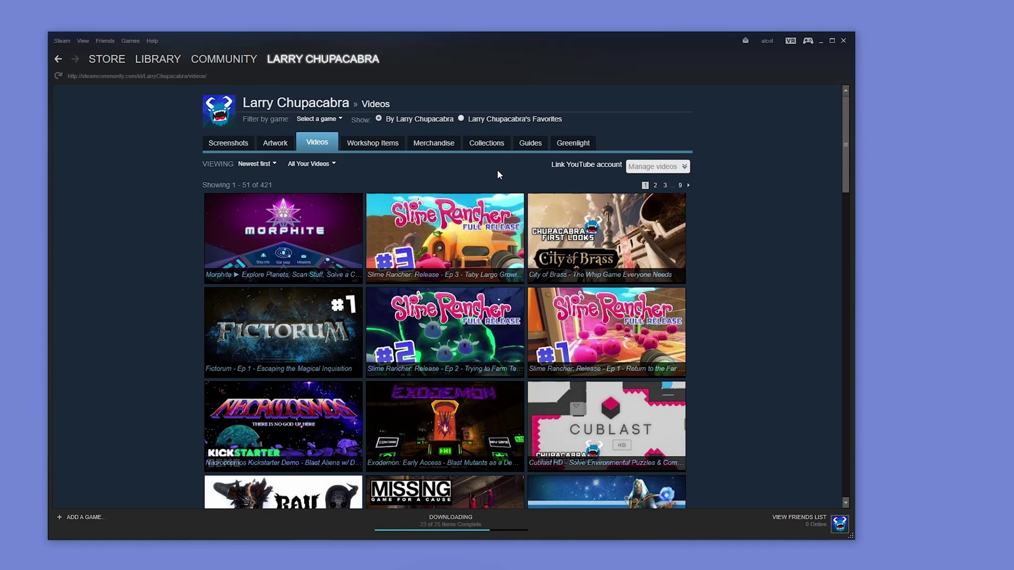
- Start linking a YouTube account and continue to the Google sign-in chooser
left_click(576, 167)
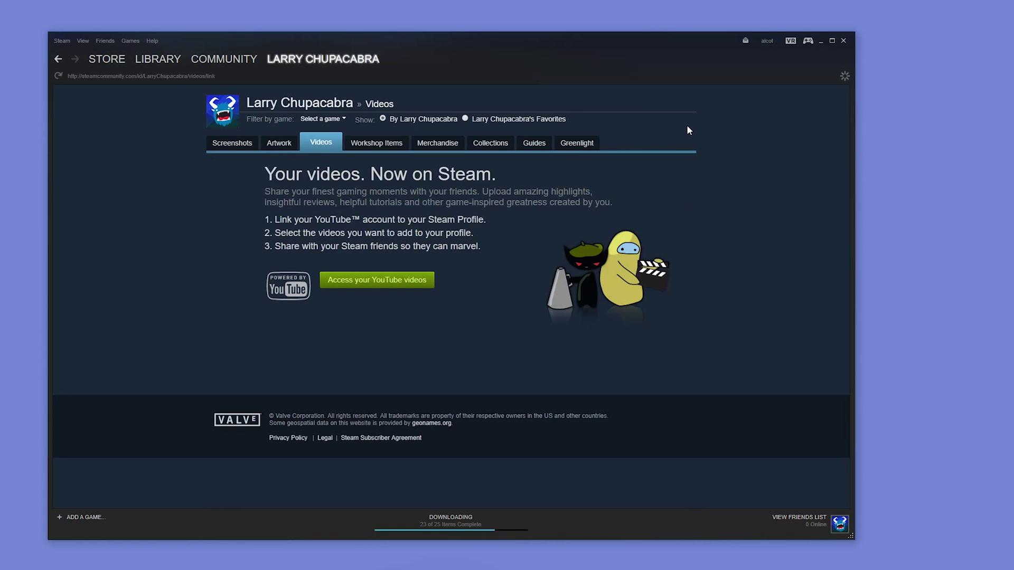
left_click(426, 290)
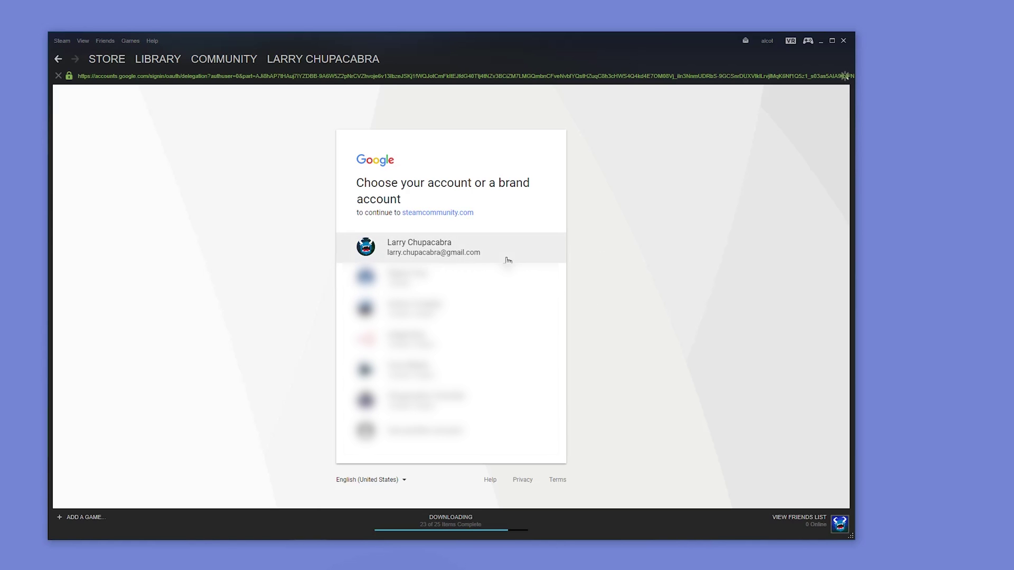
- Choose the Google account that owns the channel and review the listed YouTube videos
left_click(544, 255)
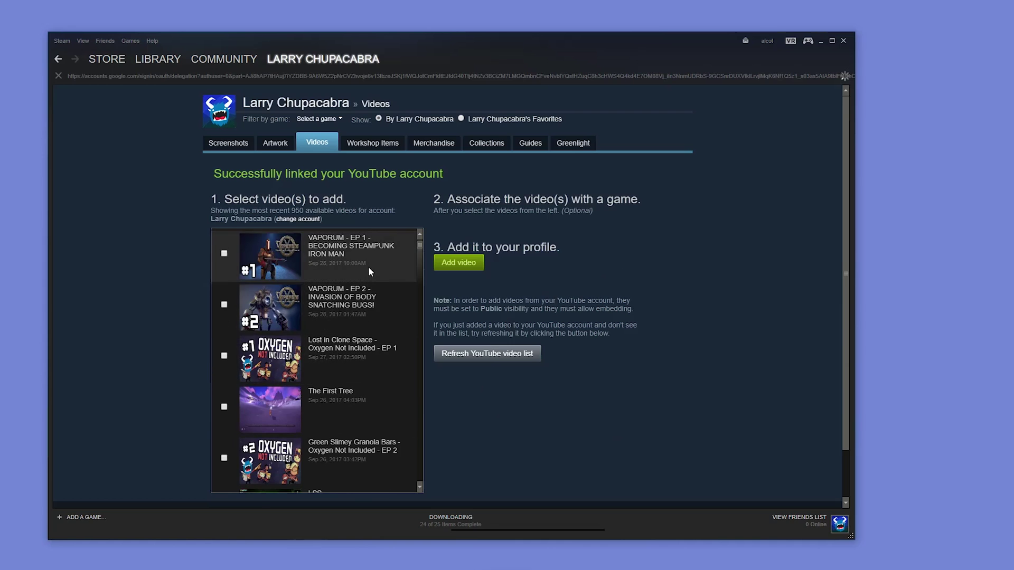
scroll(369, 266, "down", 5)
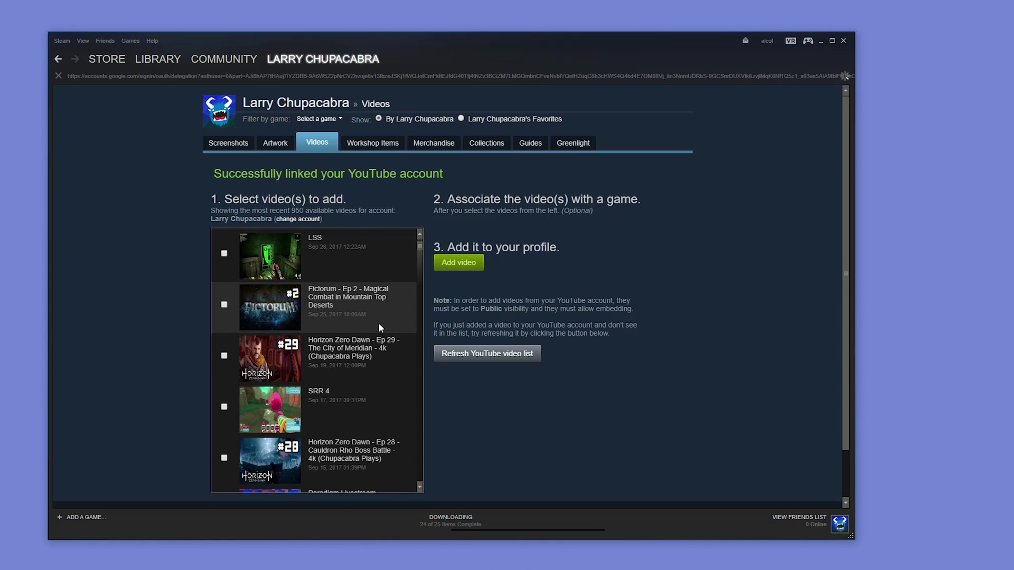
scroll(378, 322, "up", 5)
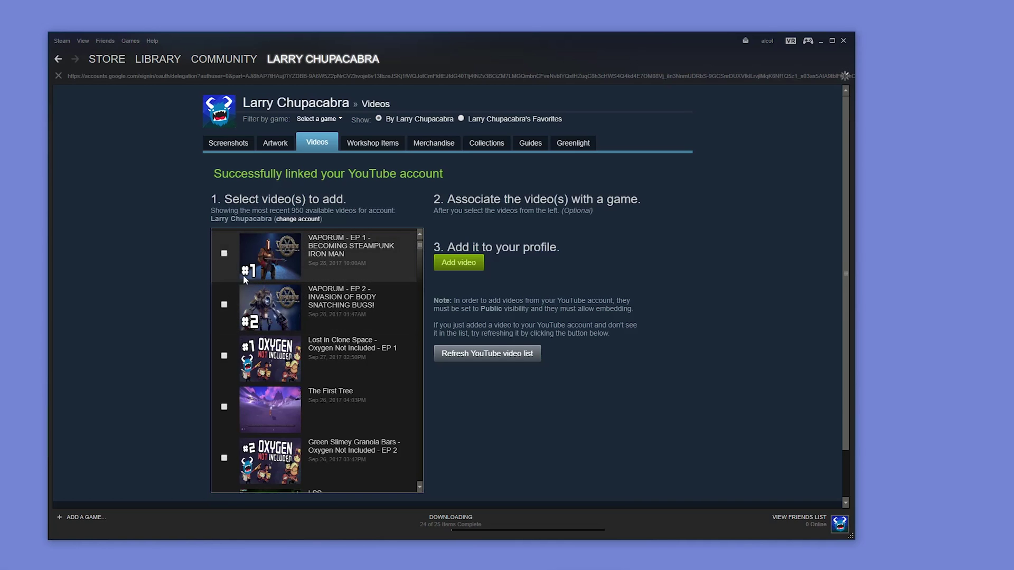
- Add the VAPORUM - EP 1 - BECOMING STEAMPUNK IRON MAN video under the game Vaporum
left_click(223, 254)
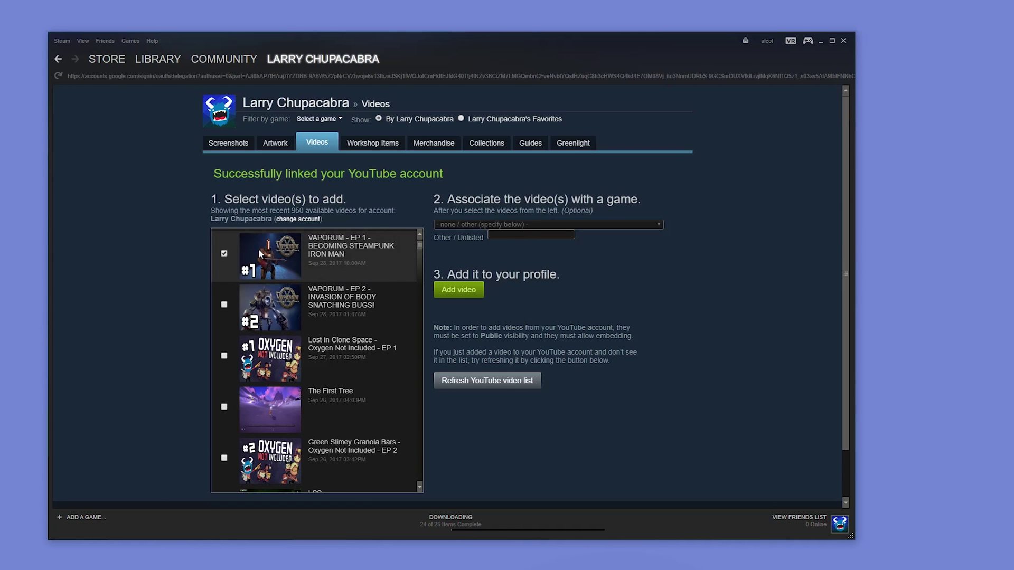
left_click(525, 223)
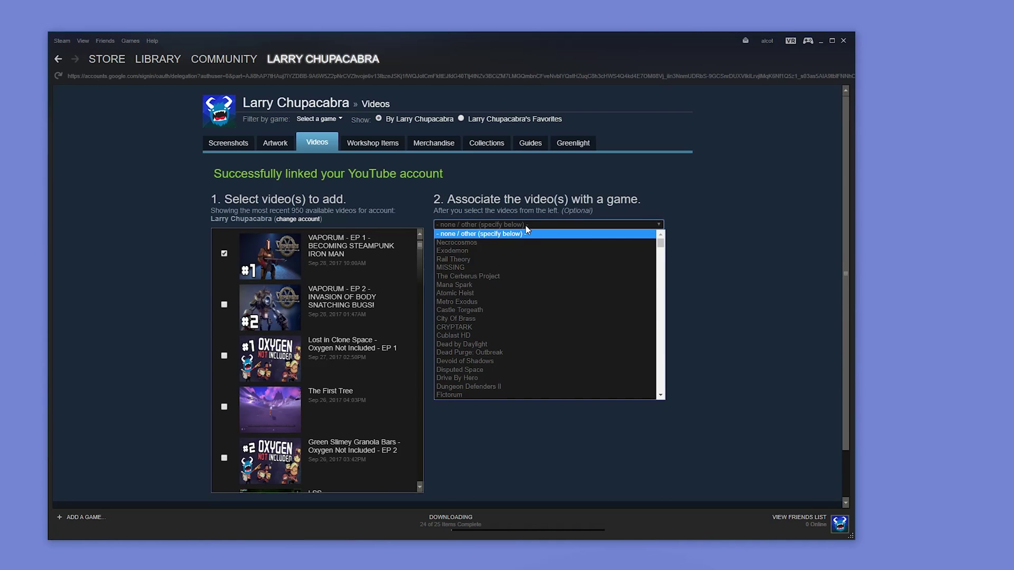
type("vaporum")
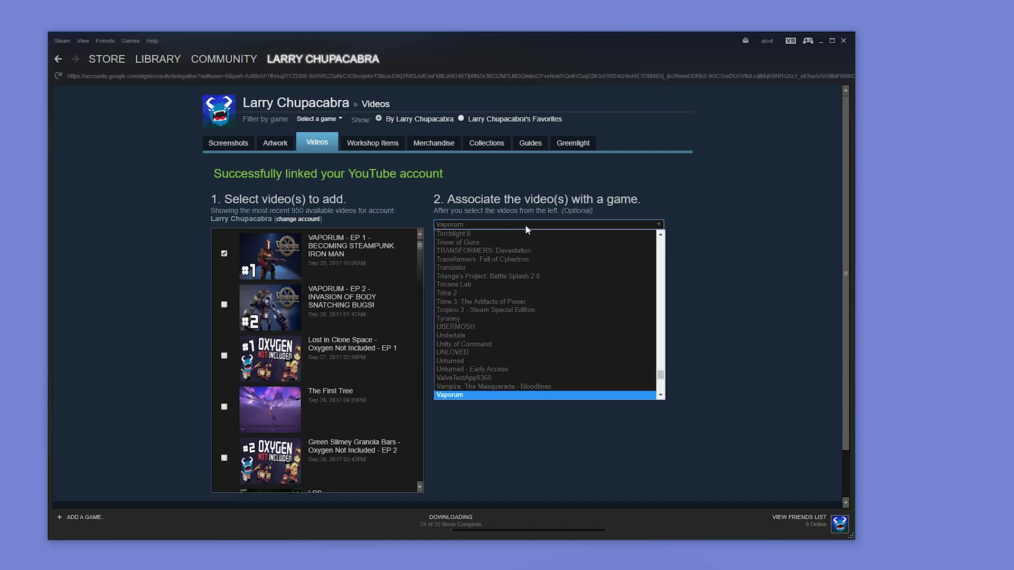
left_click(474, 395)
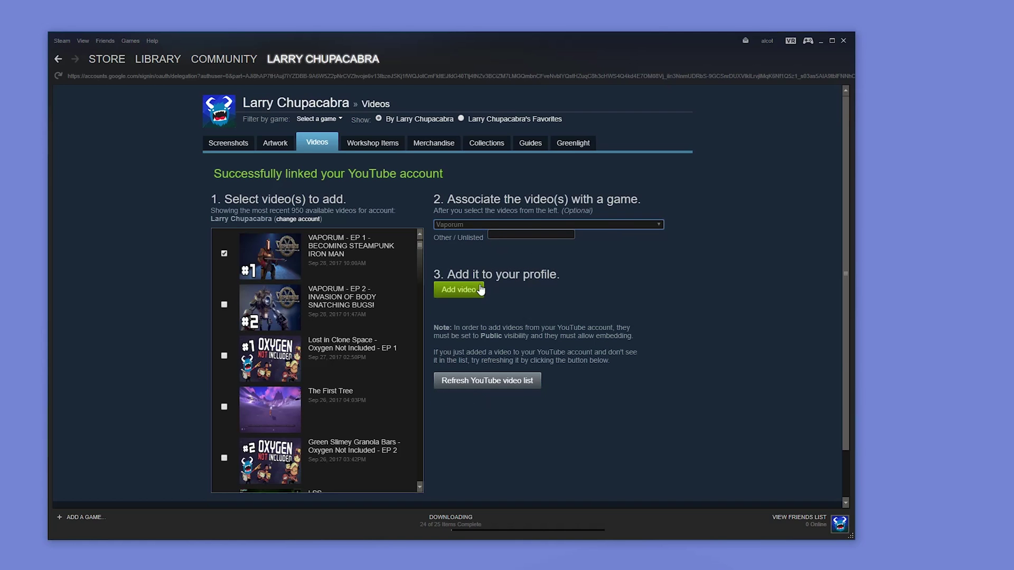
left_click(458, 290)
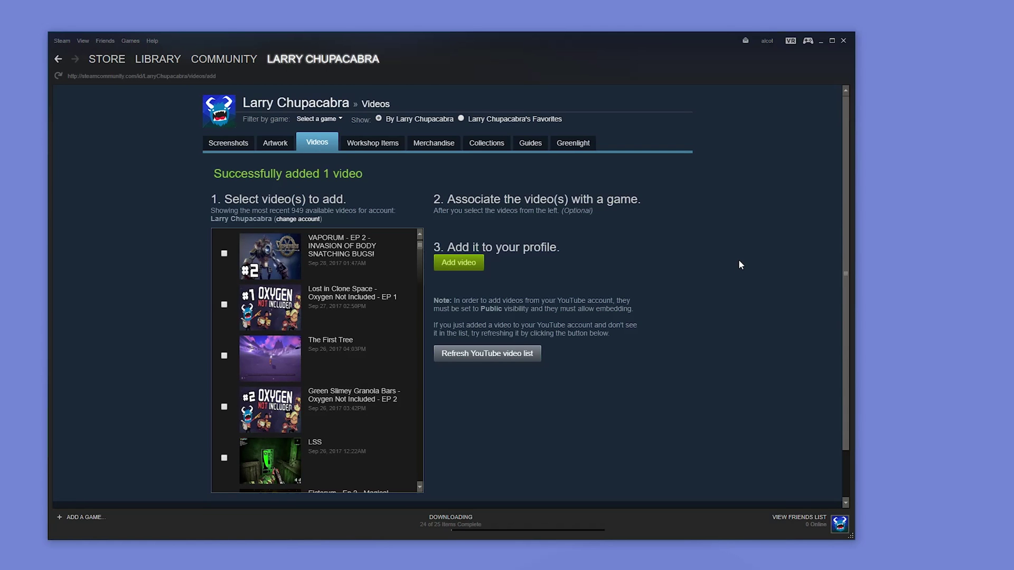
- Add Horizon Zero Dawn Ep 29 under Horizon Zero Dawn, then select the Lost in Clone Space video
scroll(342, 315, "down", 3)
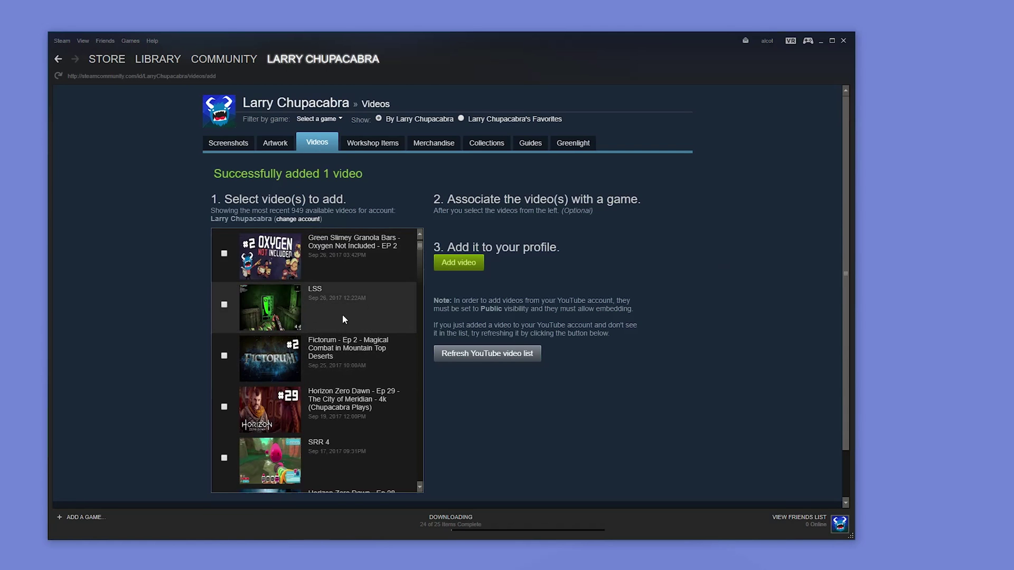
scroll(328, 316, "down", 2)
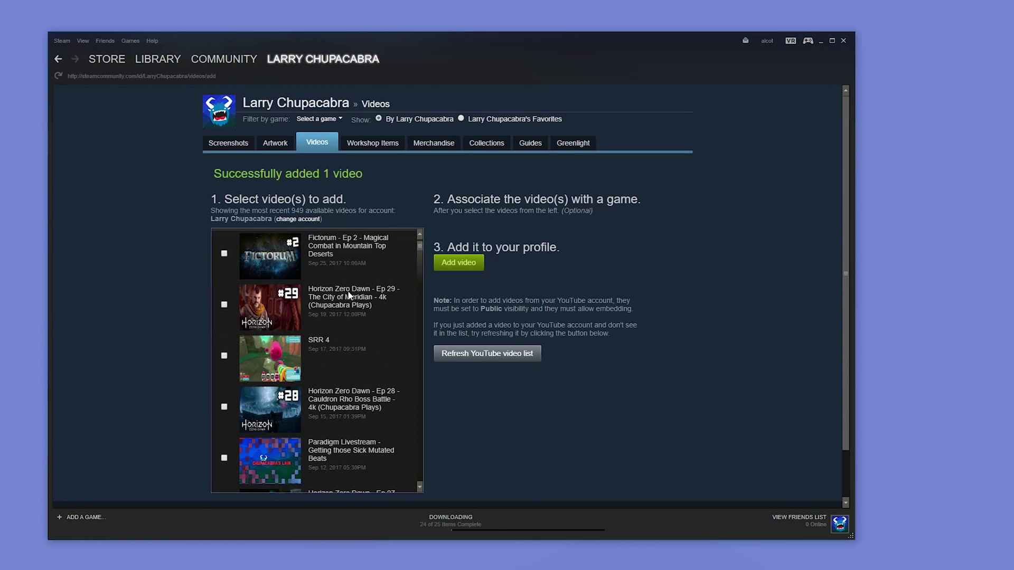
left_click(224, 306)
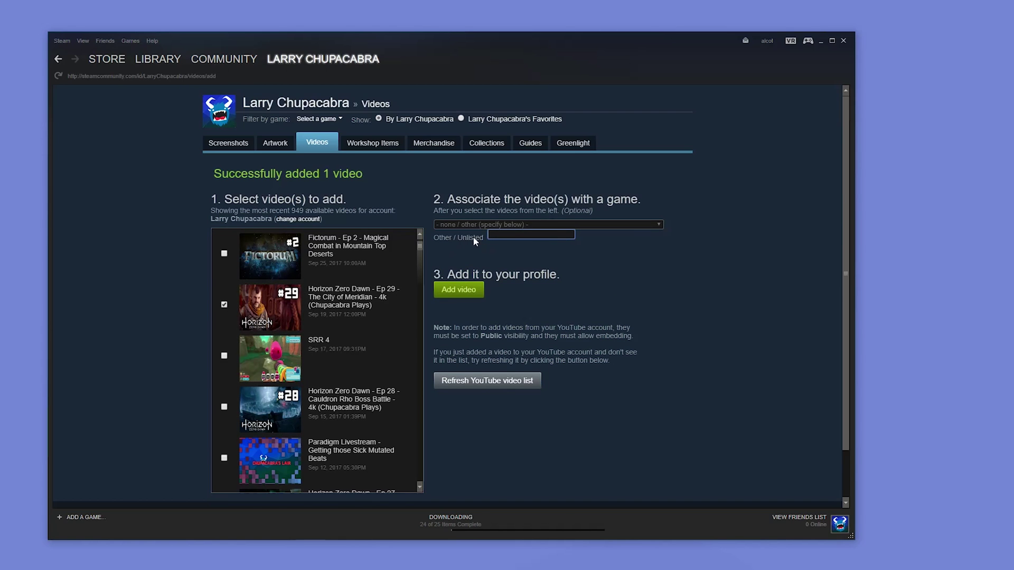
type("Horizon Zero Dawn")
left_click(459, 290)
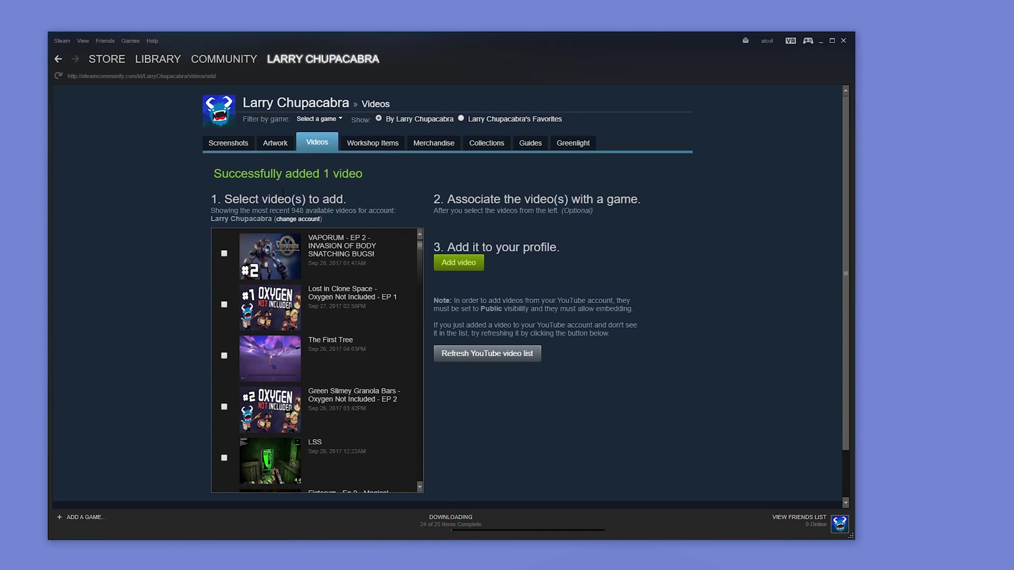
left_click(364, 311)
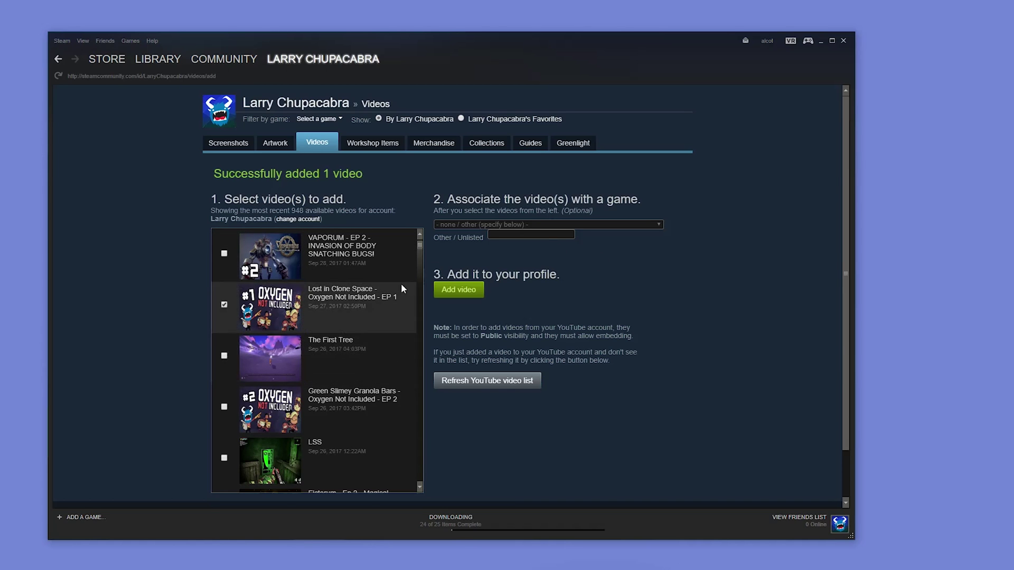
- Associate the Lost in Clone Space video with Oxygen Not Included by searching 'oxygen'
left_click(499, 224)
left_click(710, 255)
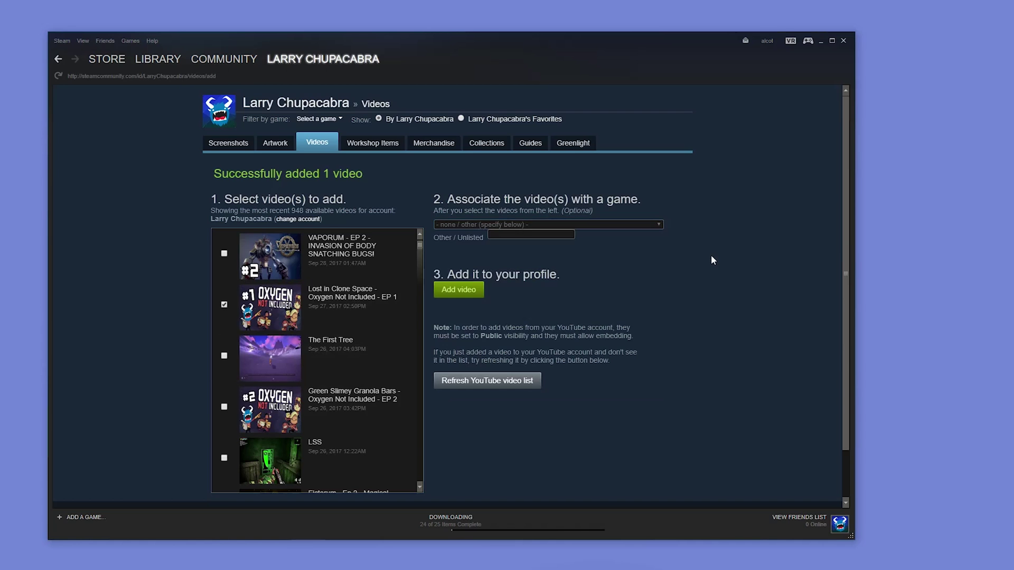
left_click(515, 220)
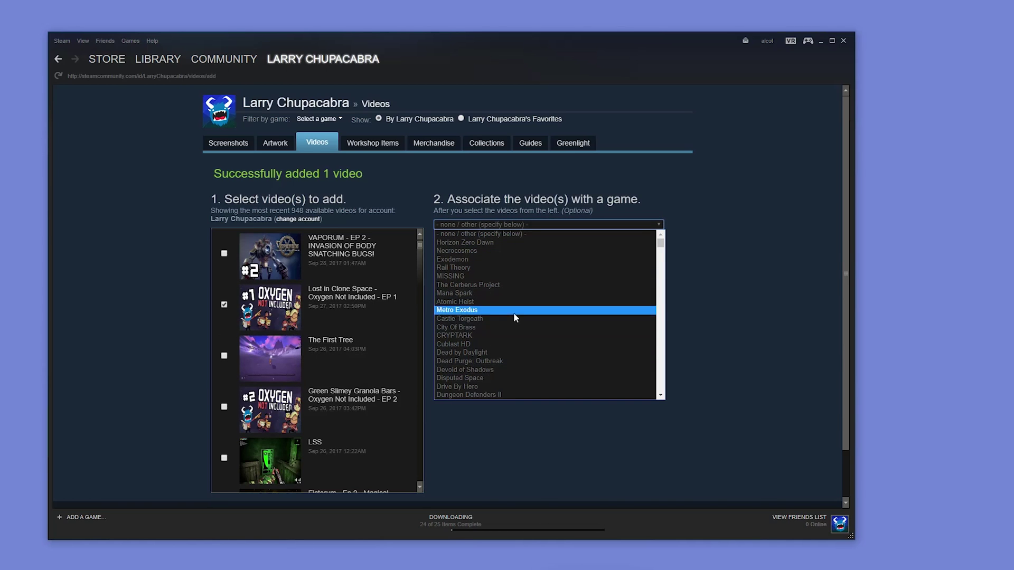
left_click(740, 272)
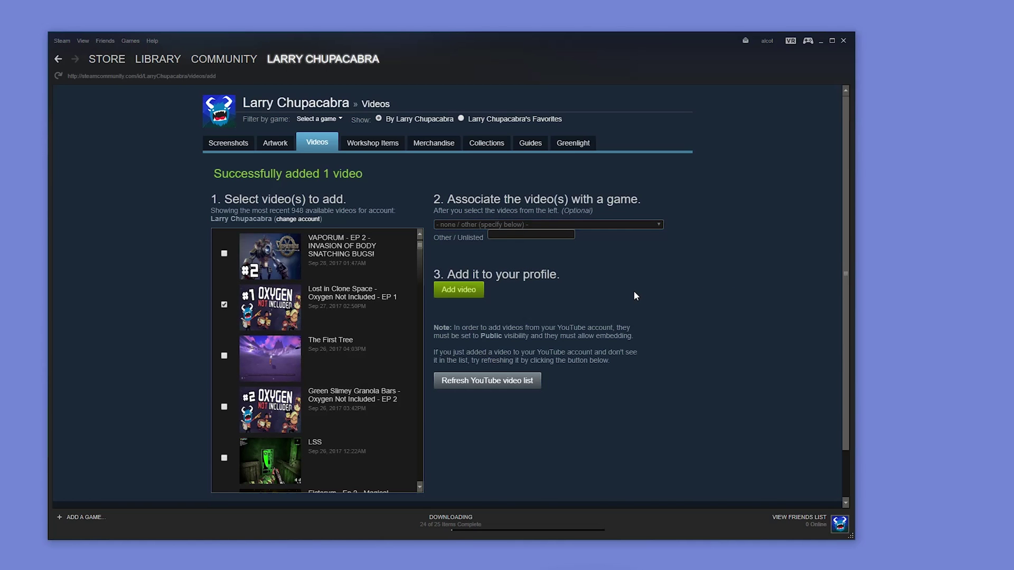
left_click(566, 226)
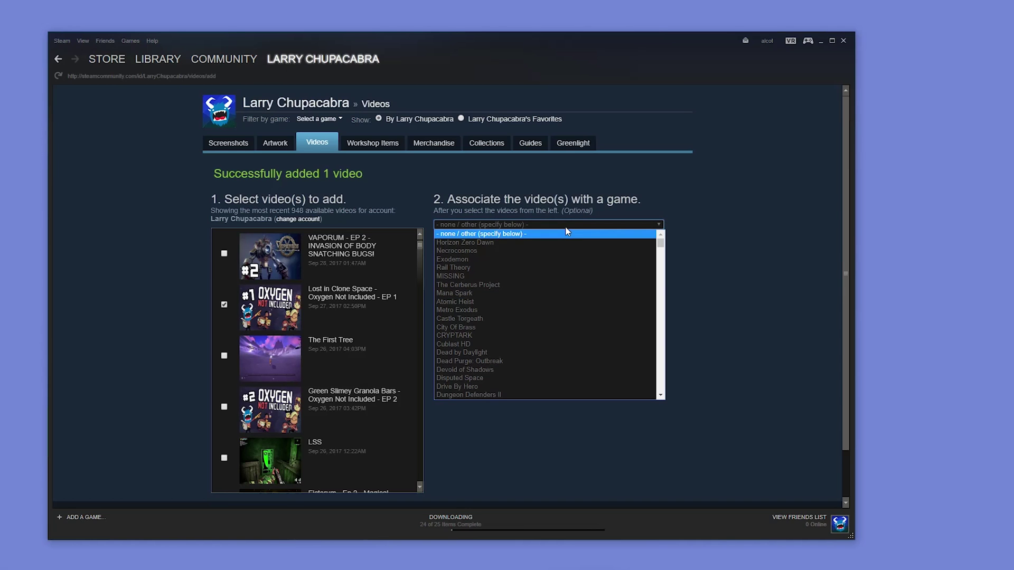
type("oxygen")
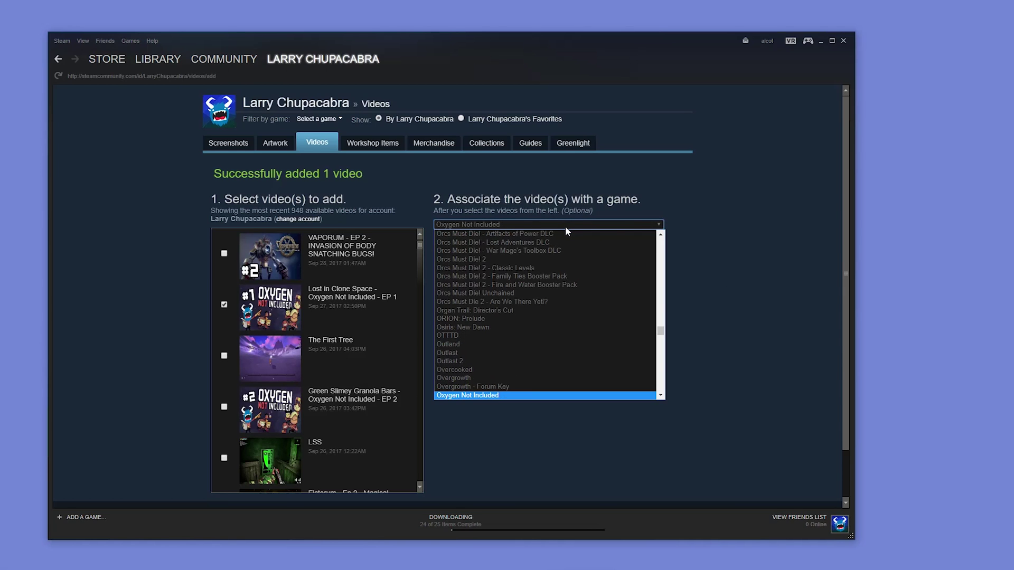
left_click(503, 394)
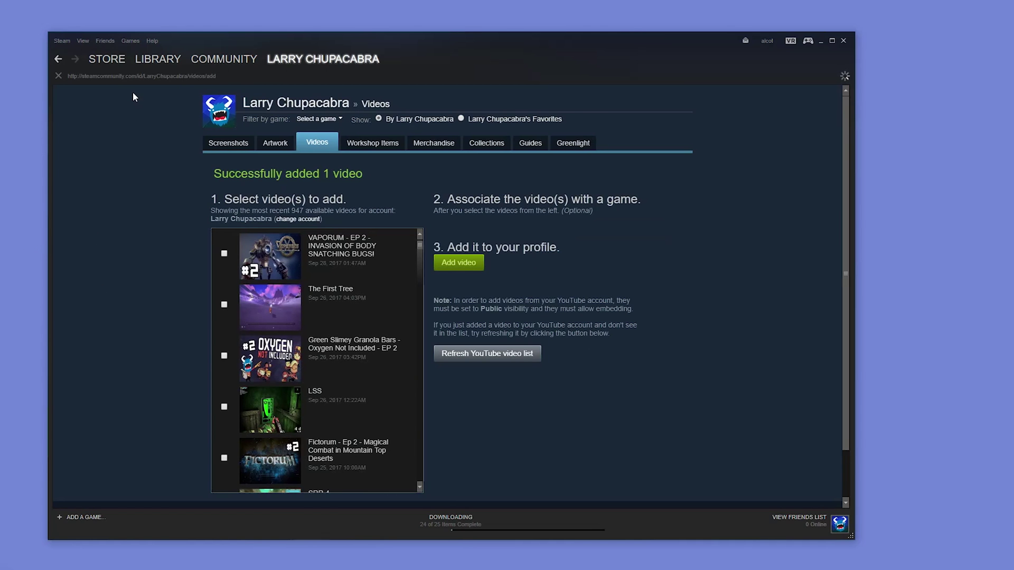
- Filter the Library to installed games and select Paradigm
left_click(170, 59)
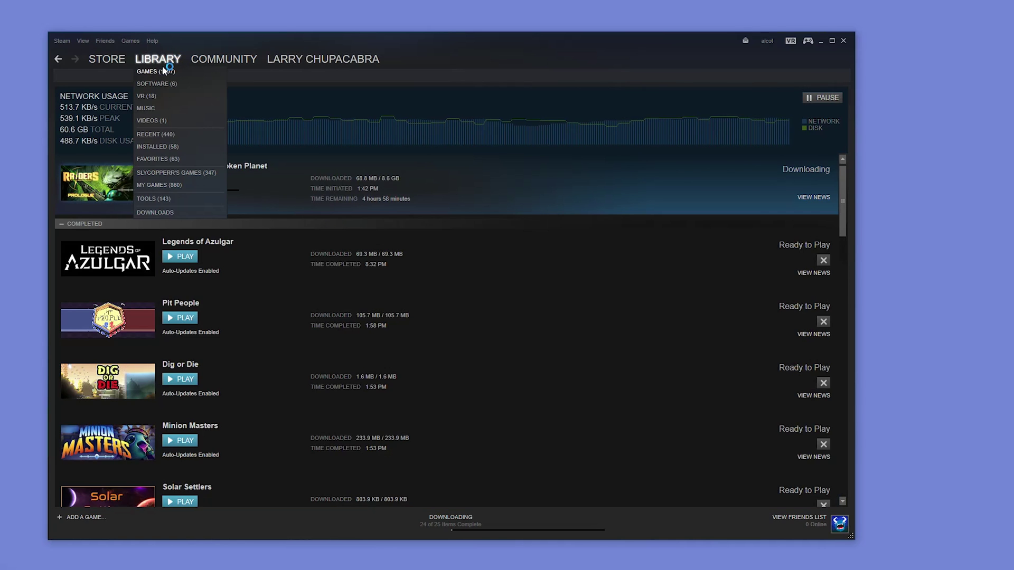
left_click(161, 61)
left_click(177, 77)
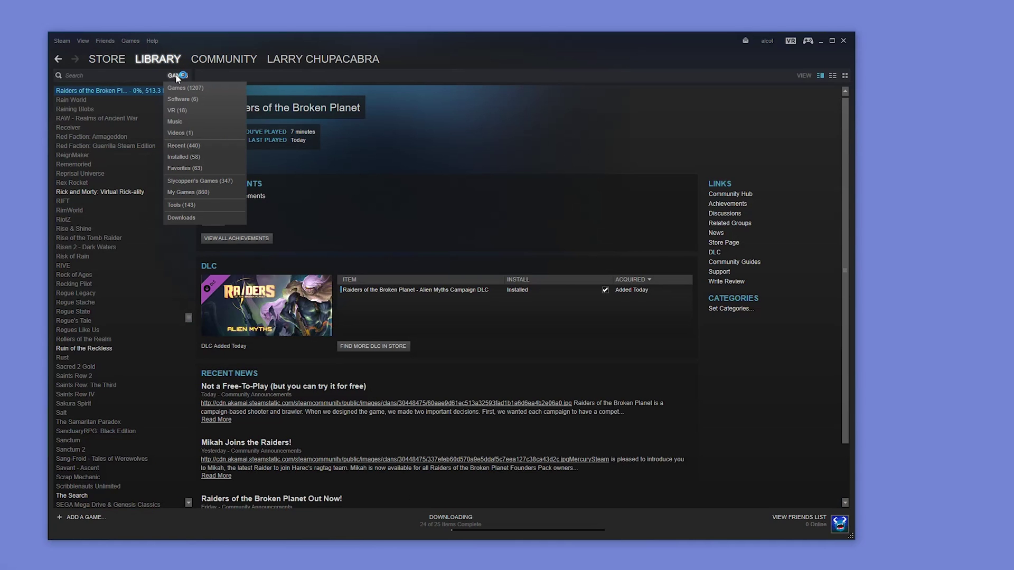
left_click(192, 157)
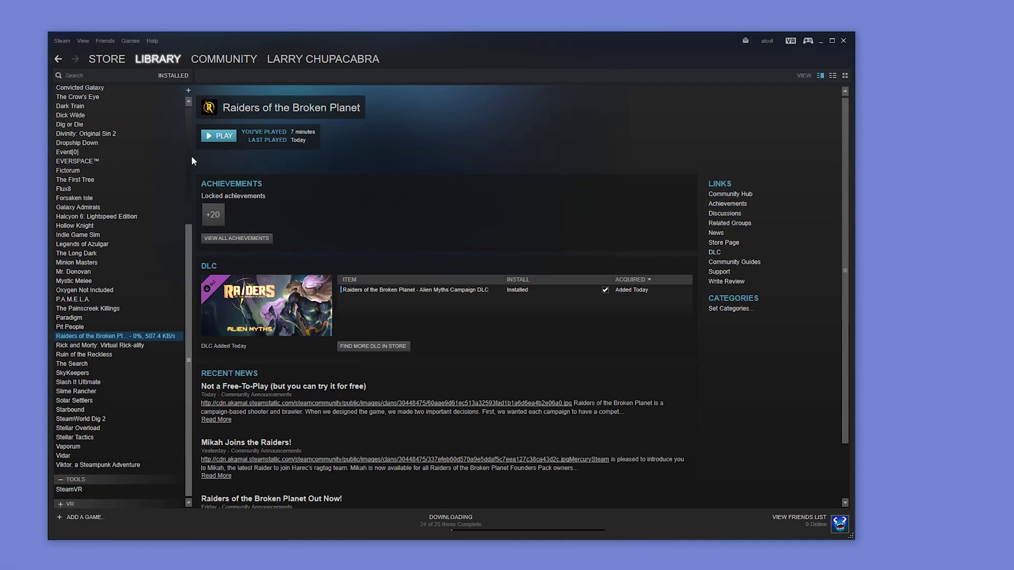
left_click(99, 324)
left_click(98, 319)
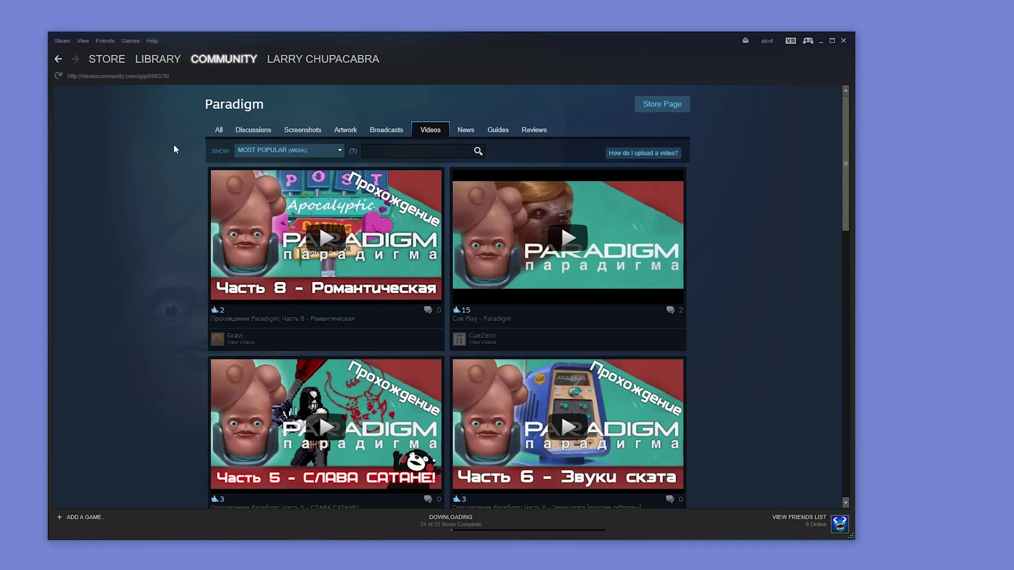
scroll(177, 144, "down", 4)
scroll(179, 144, "down", 10)
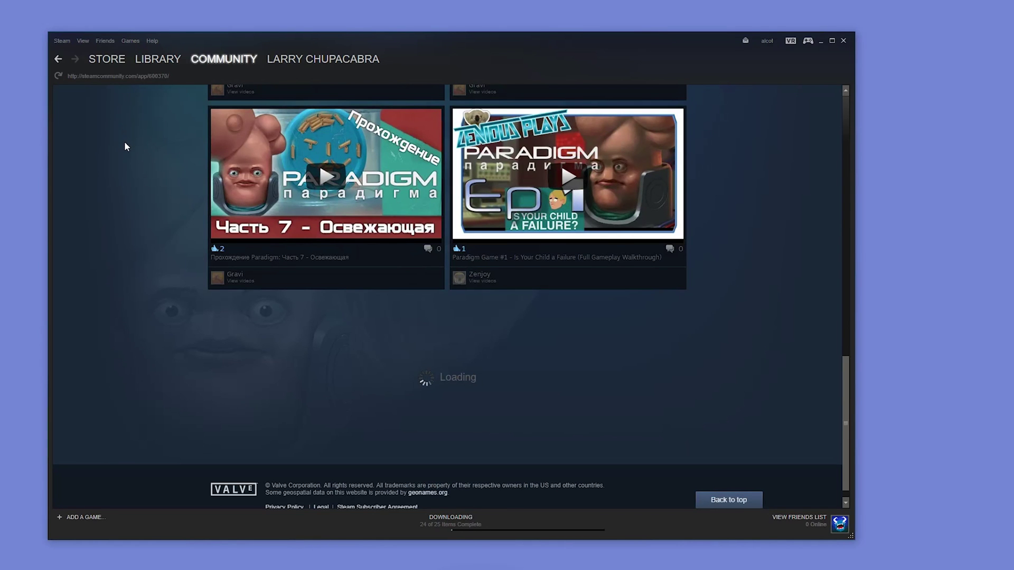
scroll(119, 202, "up", 15)
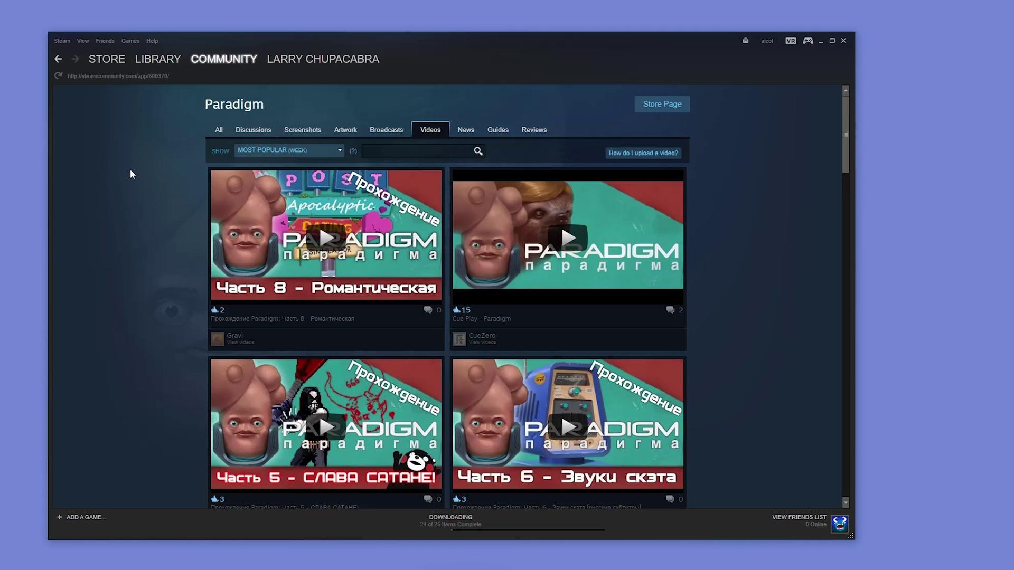
scroll(130, 170, "down", 3)
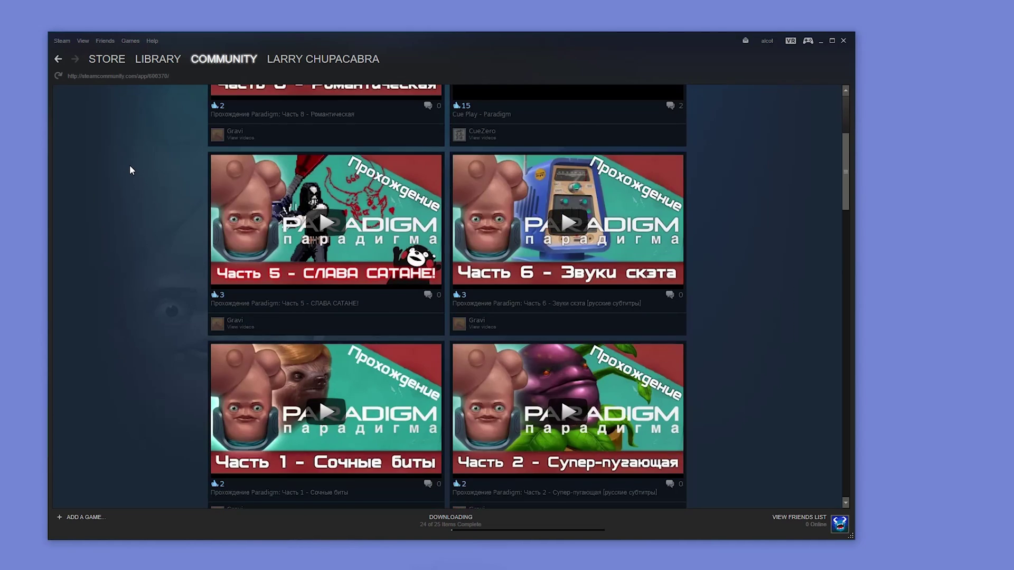
scroll(128, 160, "down", 4)
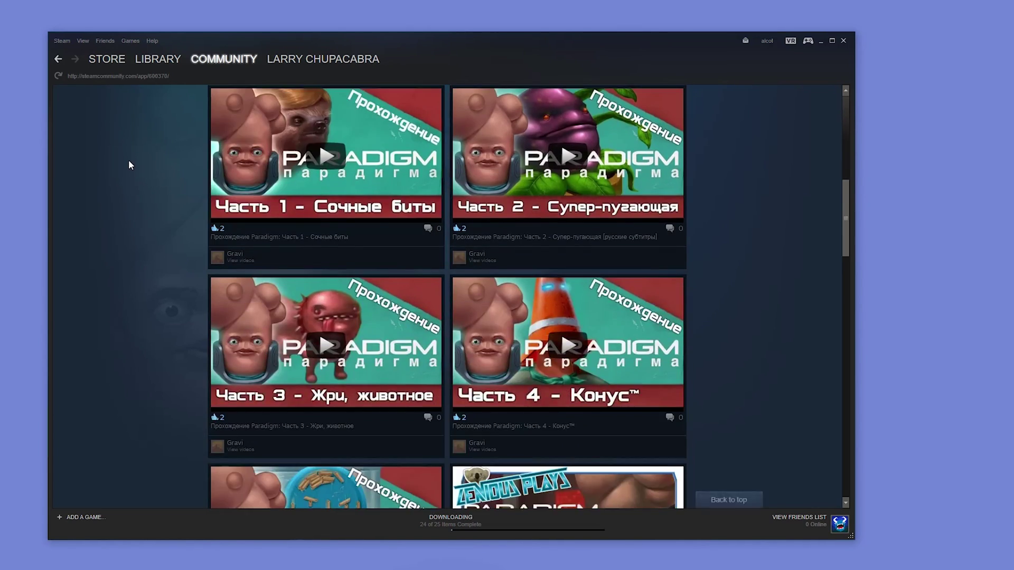
scroll(126, 144, "down", 3)
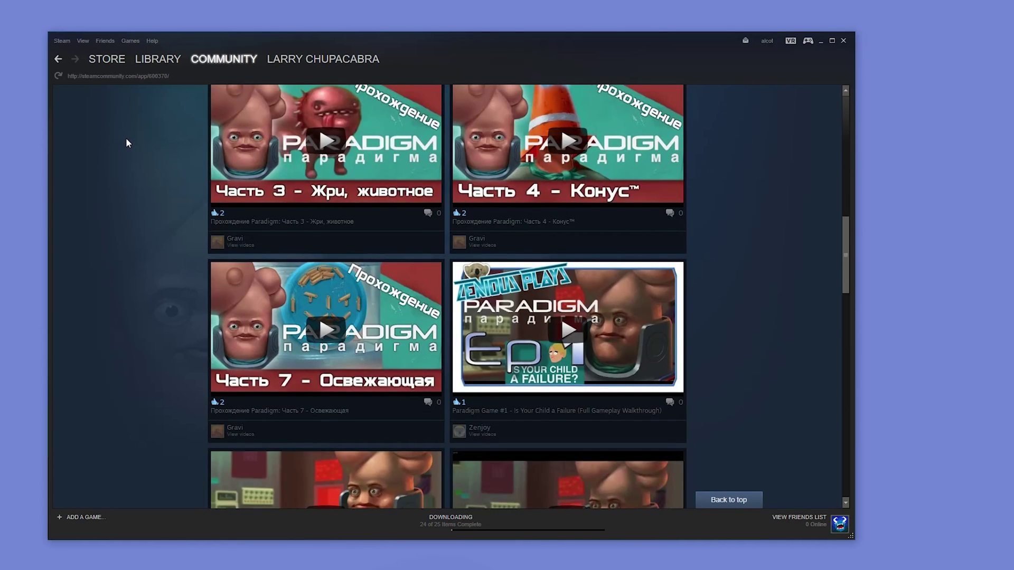
scroll(125, 136, "down", 1)
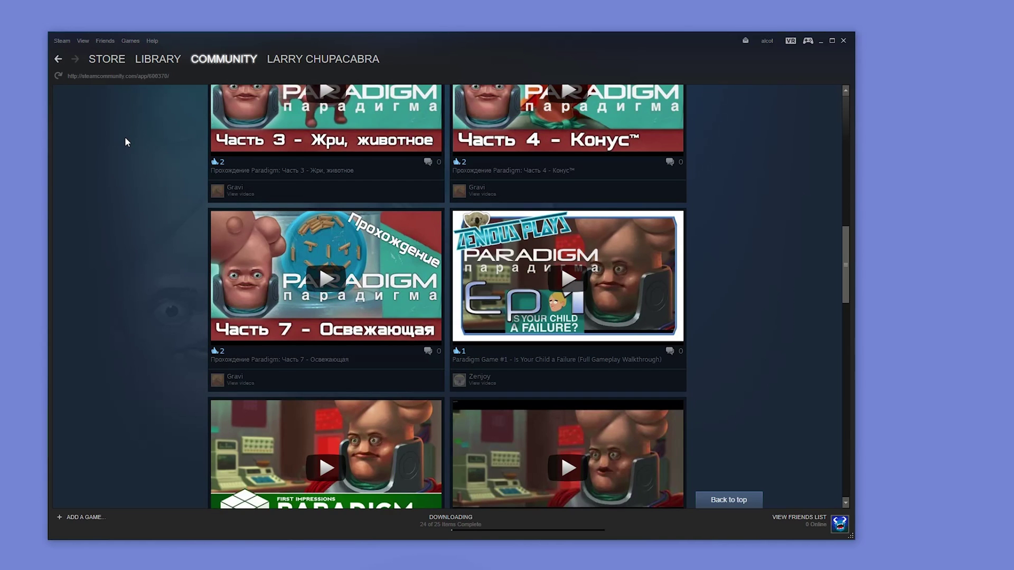
scroll(125, 137, "down", 2)
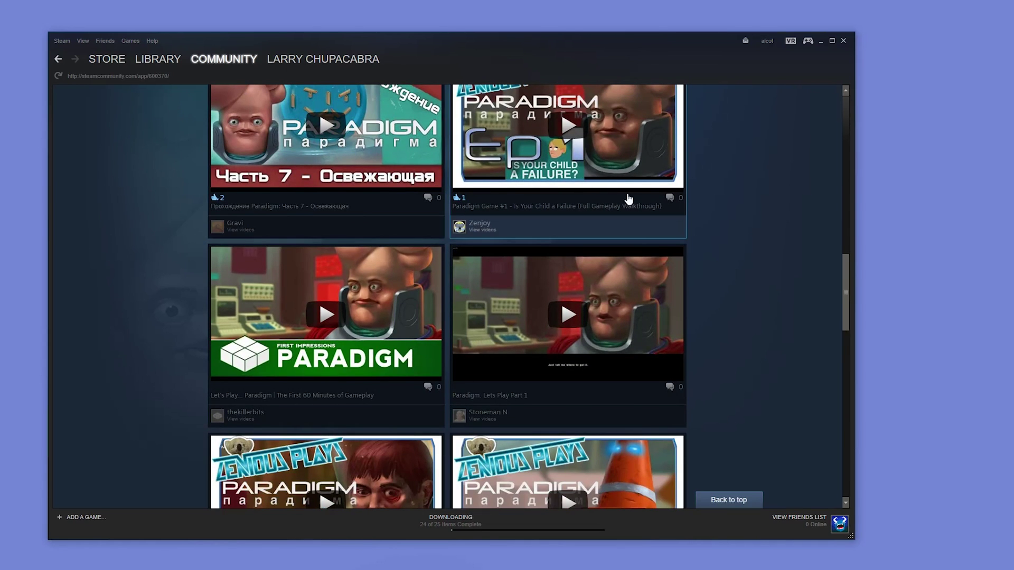
scroll(107, 234, "down", 3)
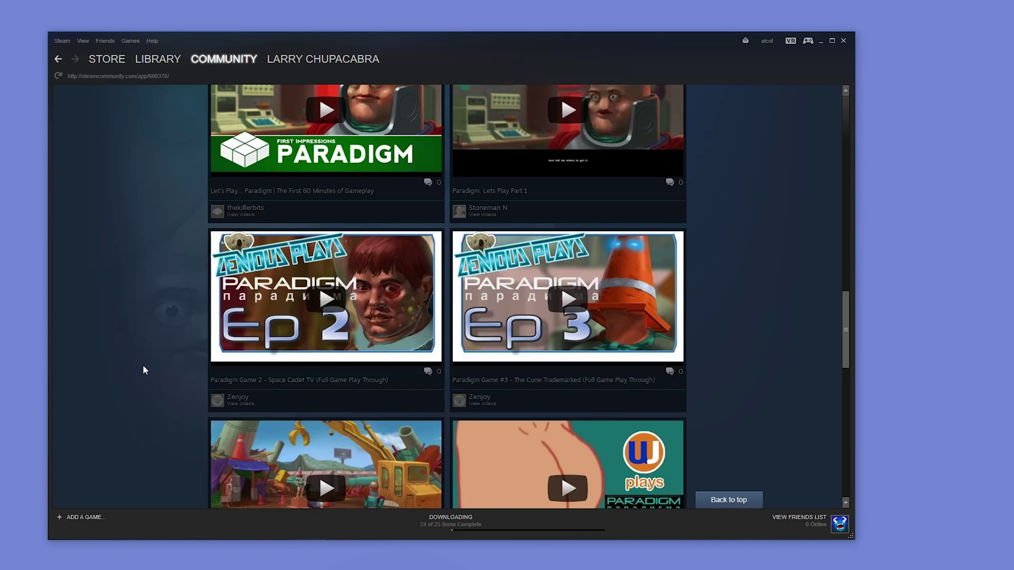
scroll(144, 370, "down", 5)
scroll(144, 369, "down", 3)
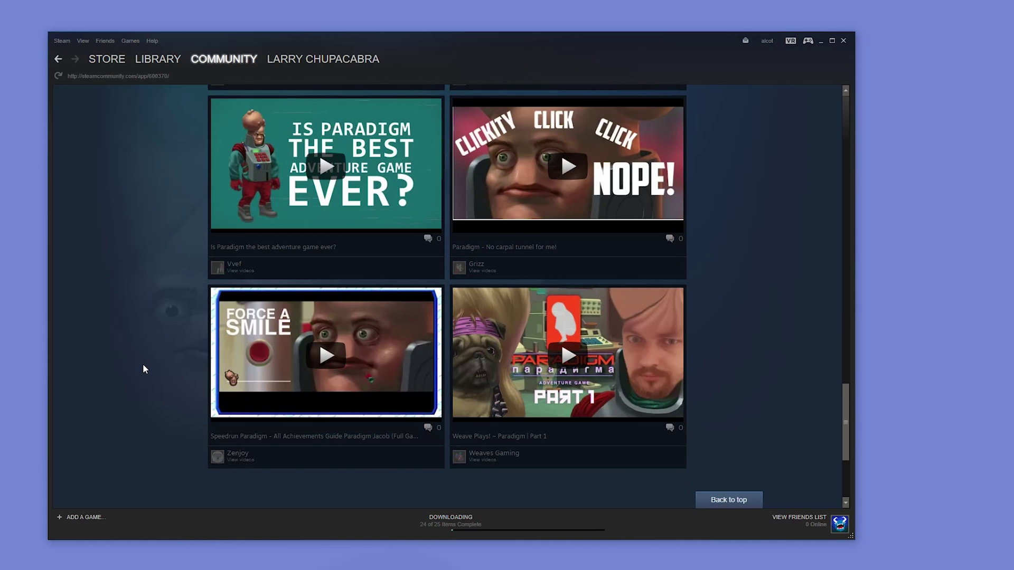
scroll(143, 364, "up", 5)
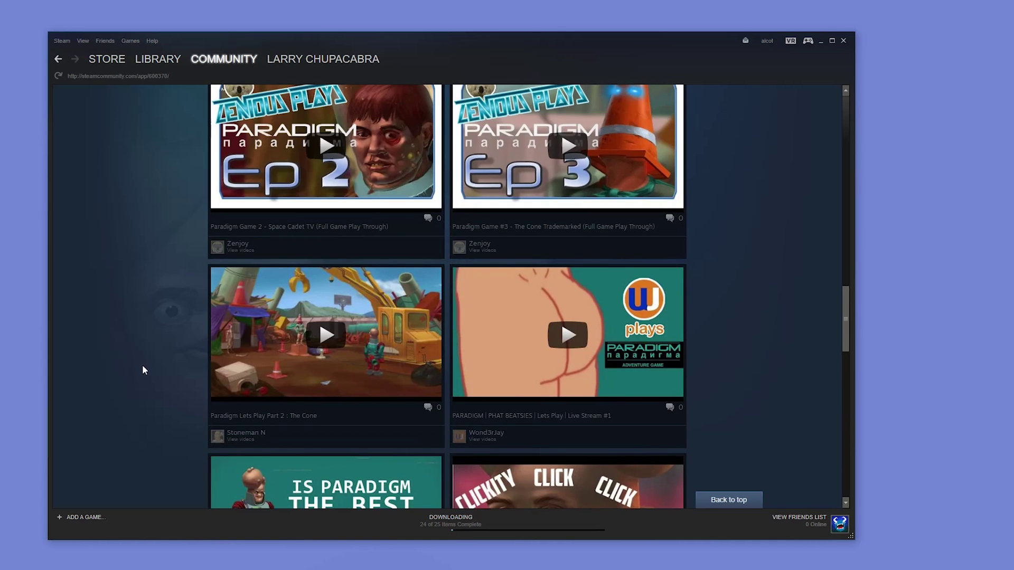
scroll(142, 370, "up", 10)
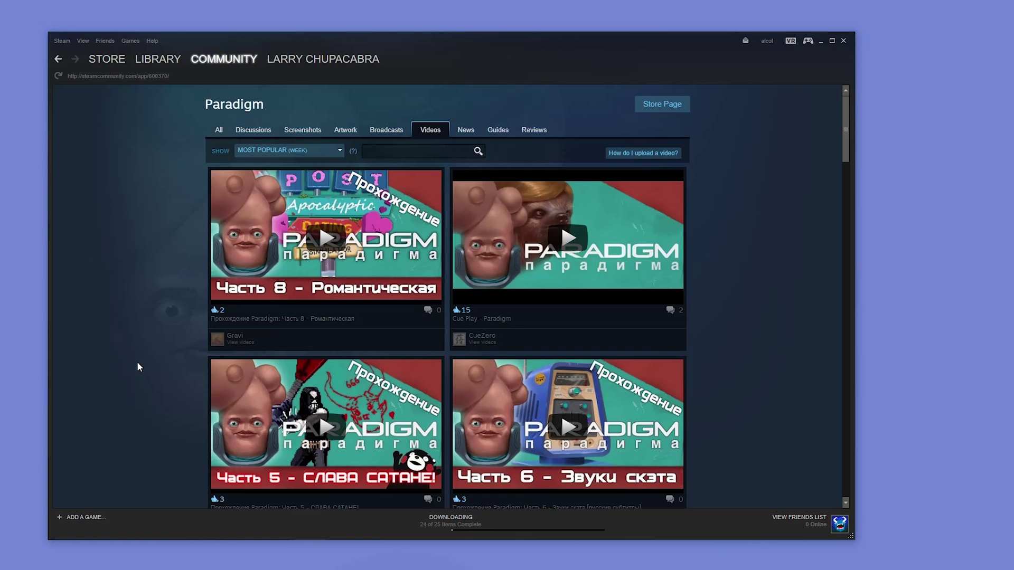
- Return to your profile's Videos tab through the profile menu's Content page
left_click(157, 58)
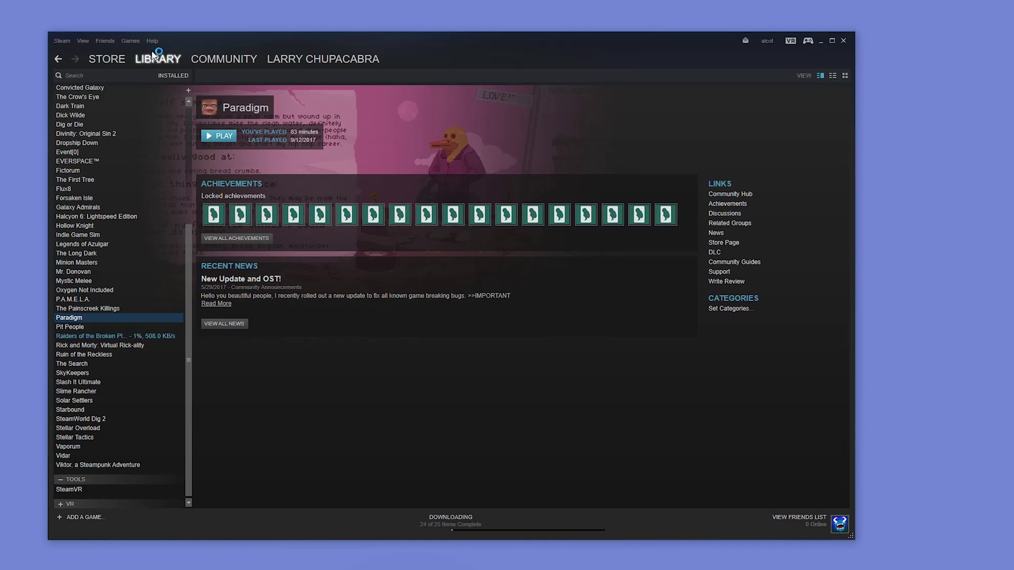
mouse_move(328, 68)
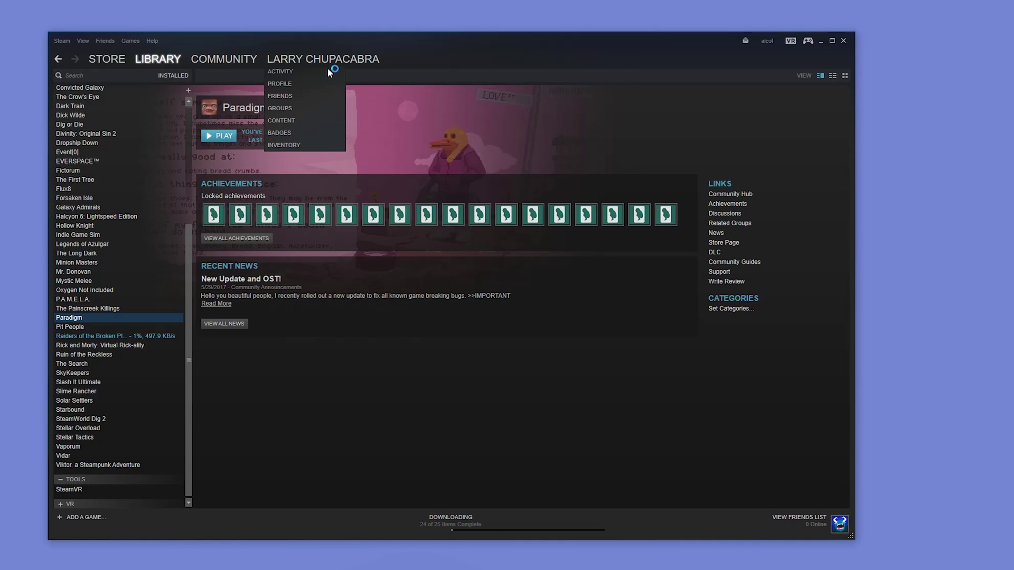
left_click(299, 119)
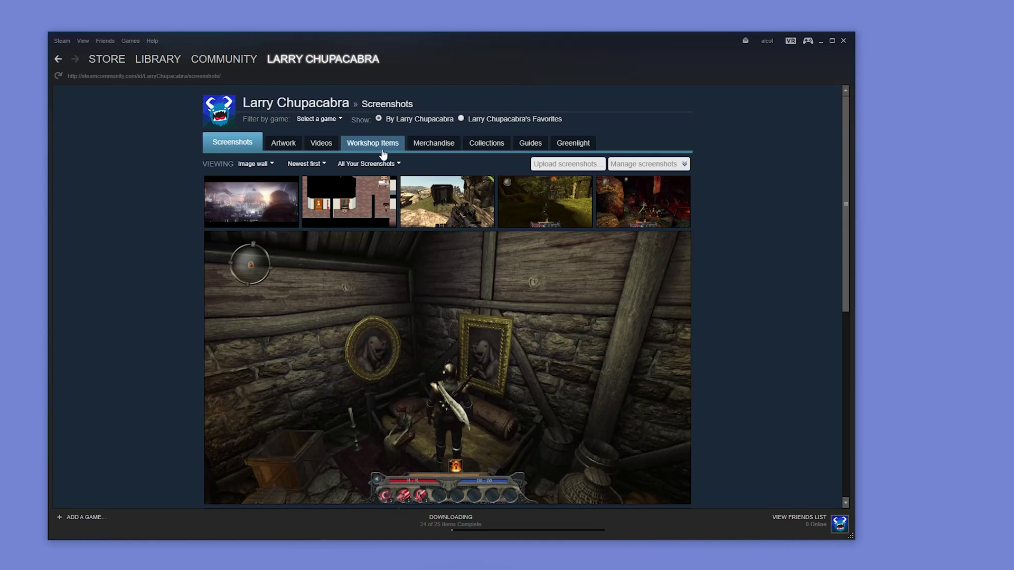
left_click(327, 149)
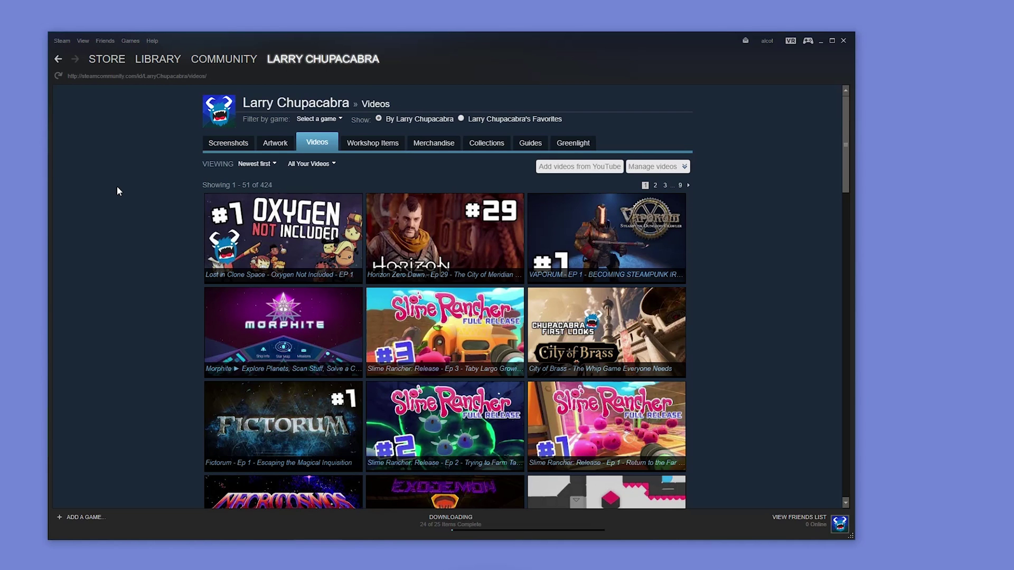
left_click(653, 167)
scroll(781, 143, "down", 3)
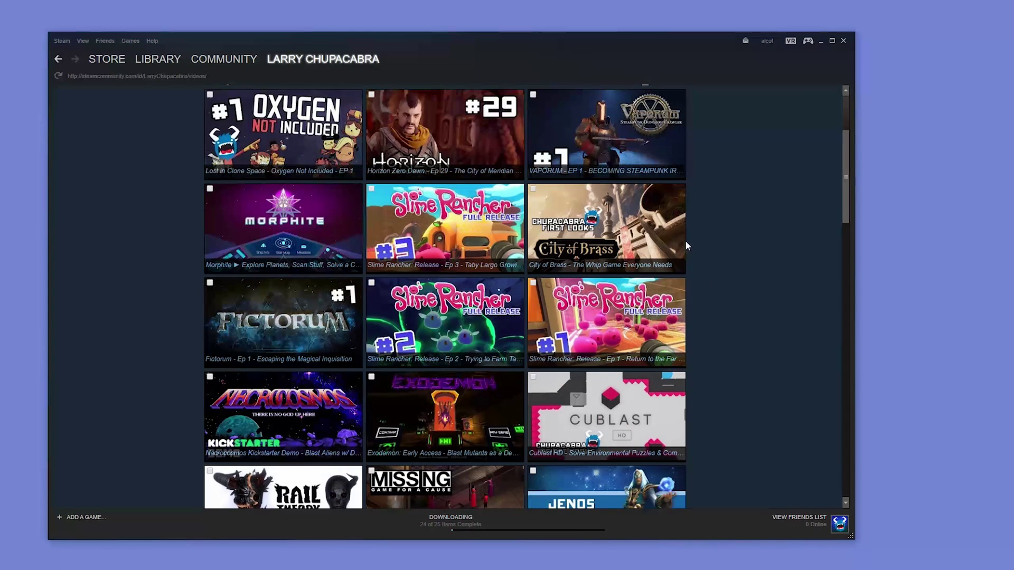
scroll(606, 214, "up", 3)
scroll(756, 159, "down", 4)
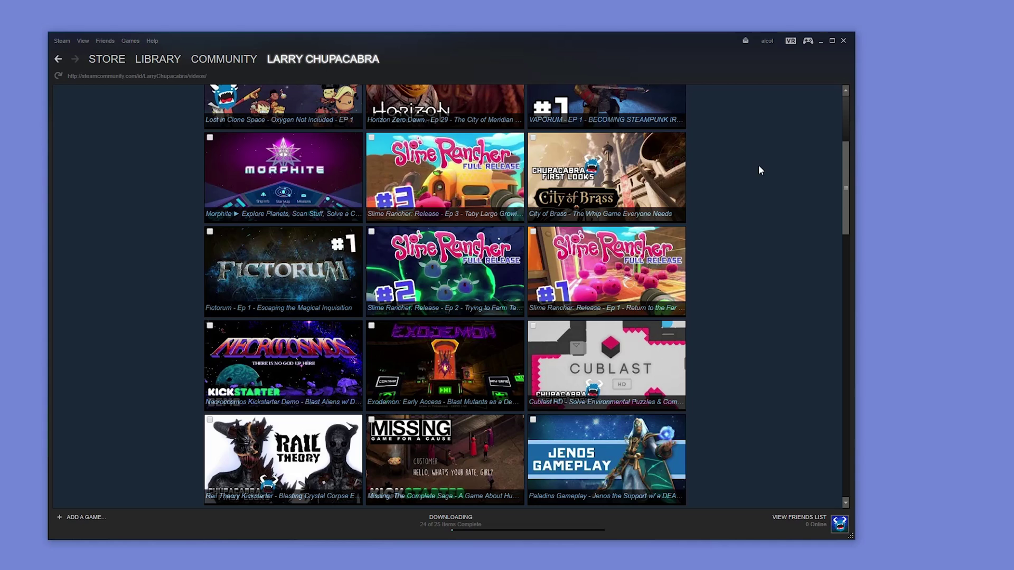
left_click(210, 326)
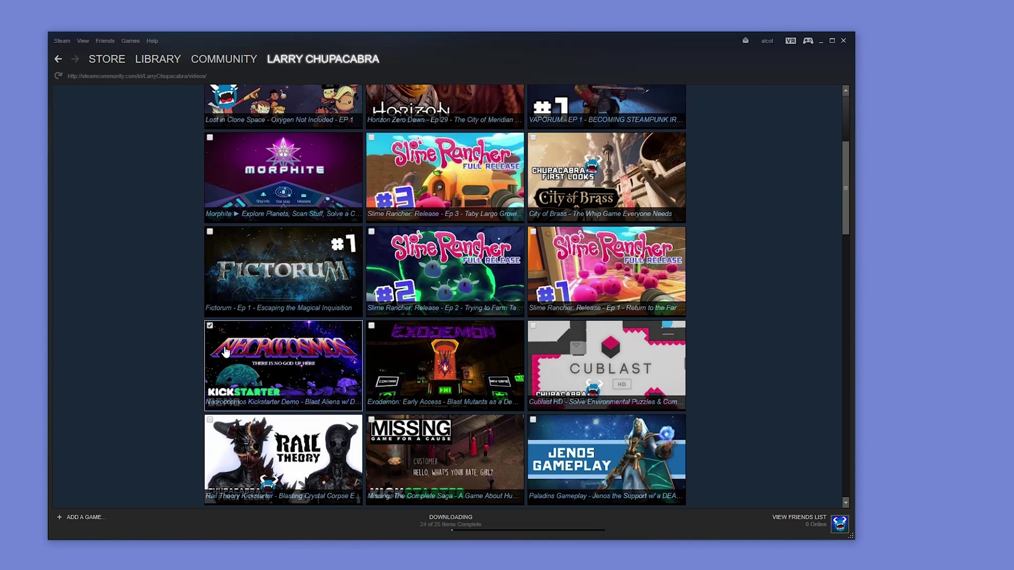
left_click(210, 326)
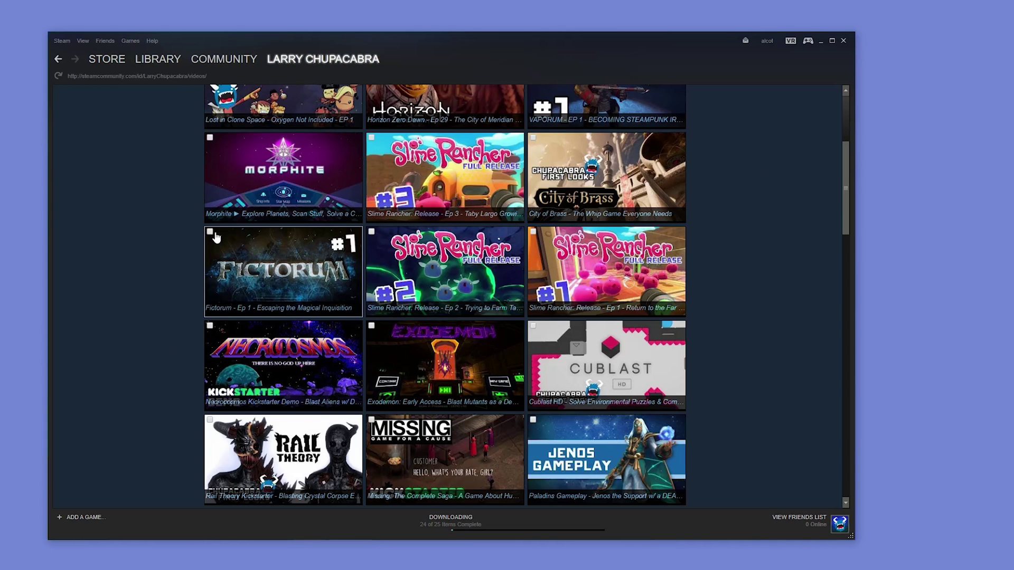
left_click(209, 232)
scroll(191, 235, "up", 4)
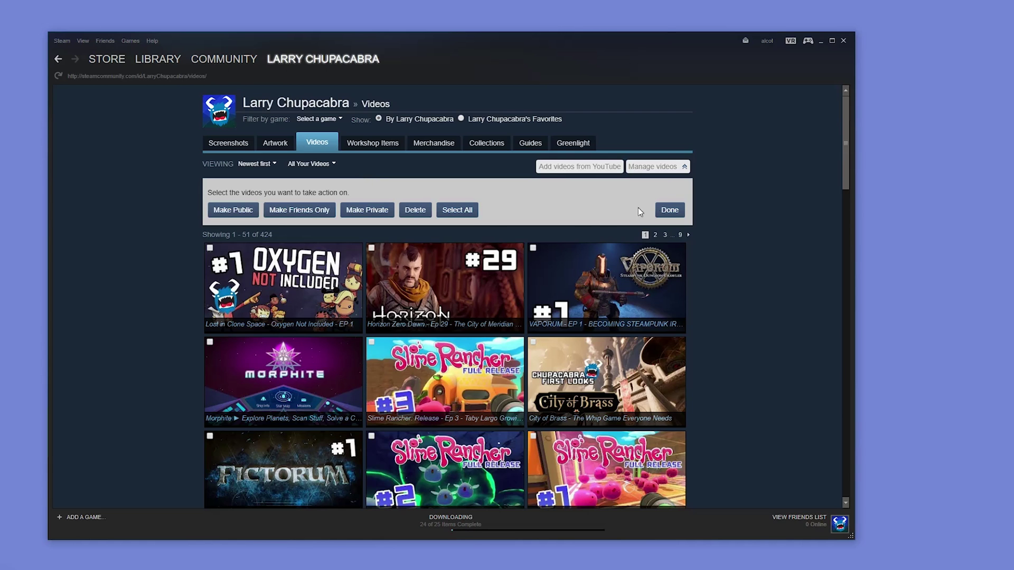
left_click(669, 210)
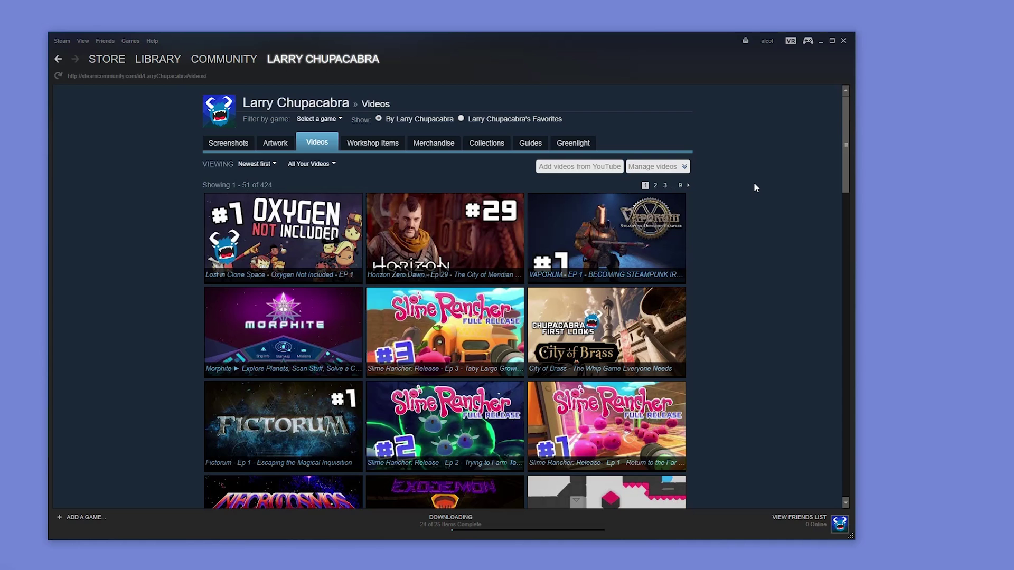